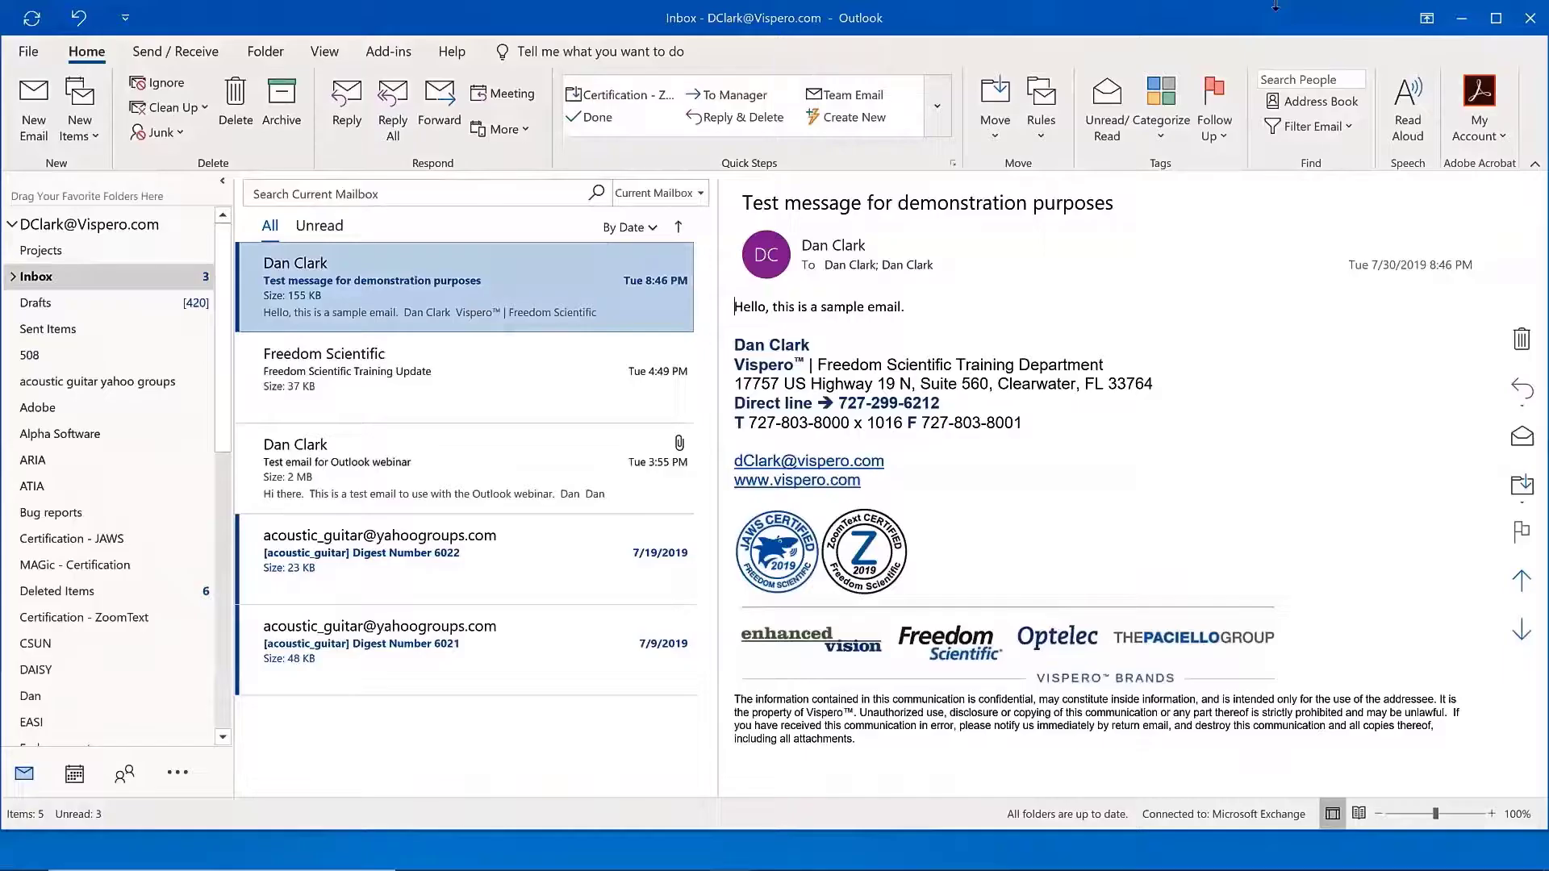
# - Bring up the Address Book: Contacts dialog with Ctrl+Shift+B
pyautogui.hotkey('ctrl', 'shift', 'b')
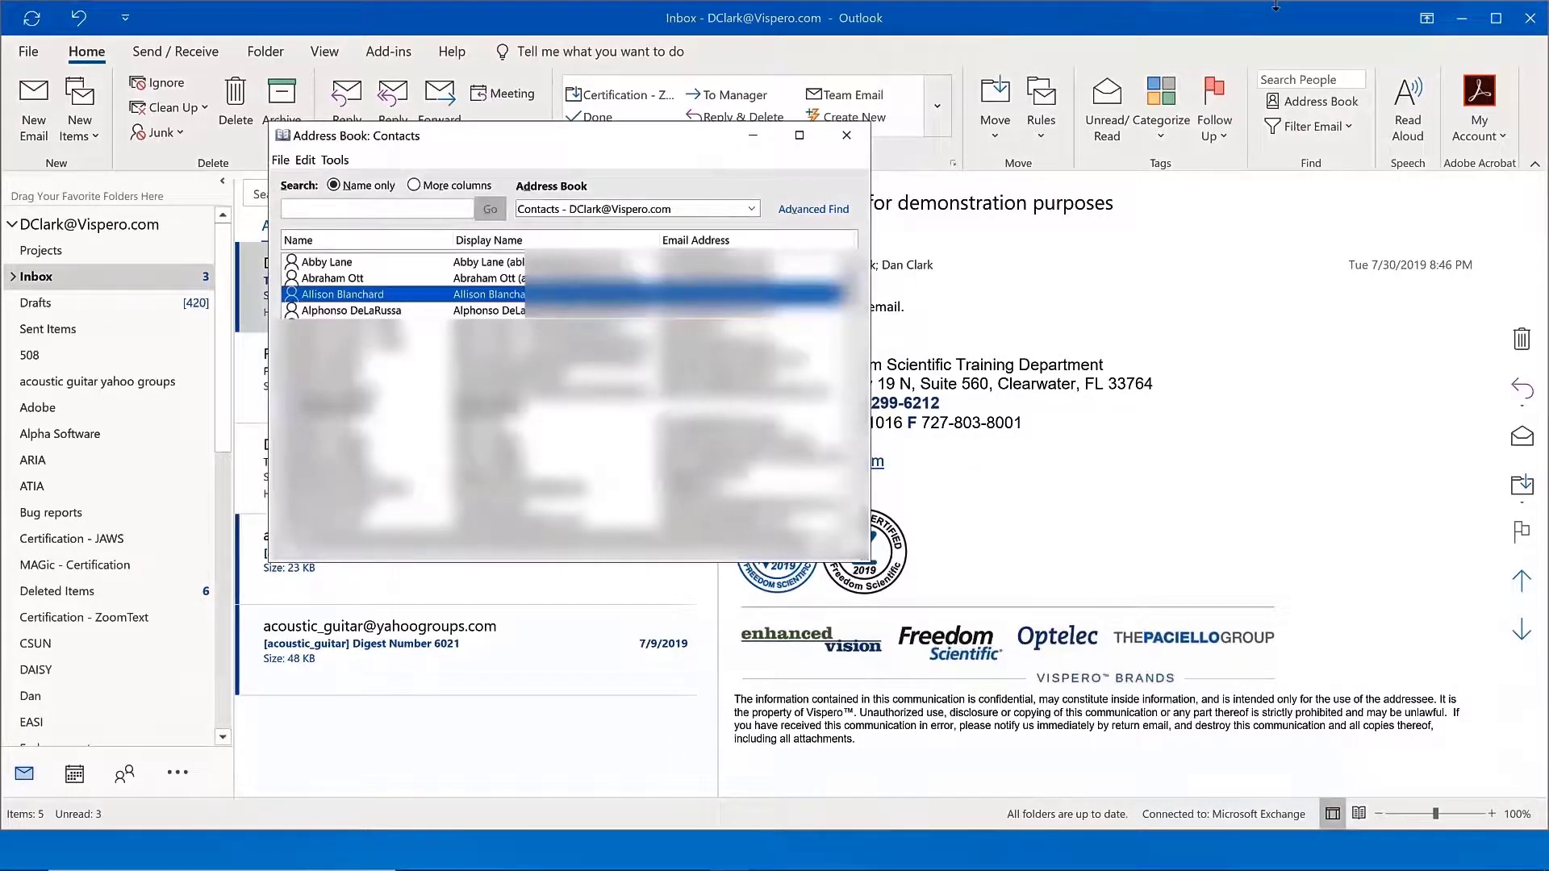
# - Review the Address Book File menu commands and land back on New Entry
pyautogui.hotkey('alt', 'f')
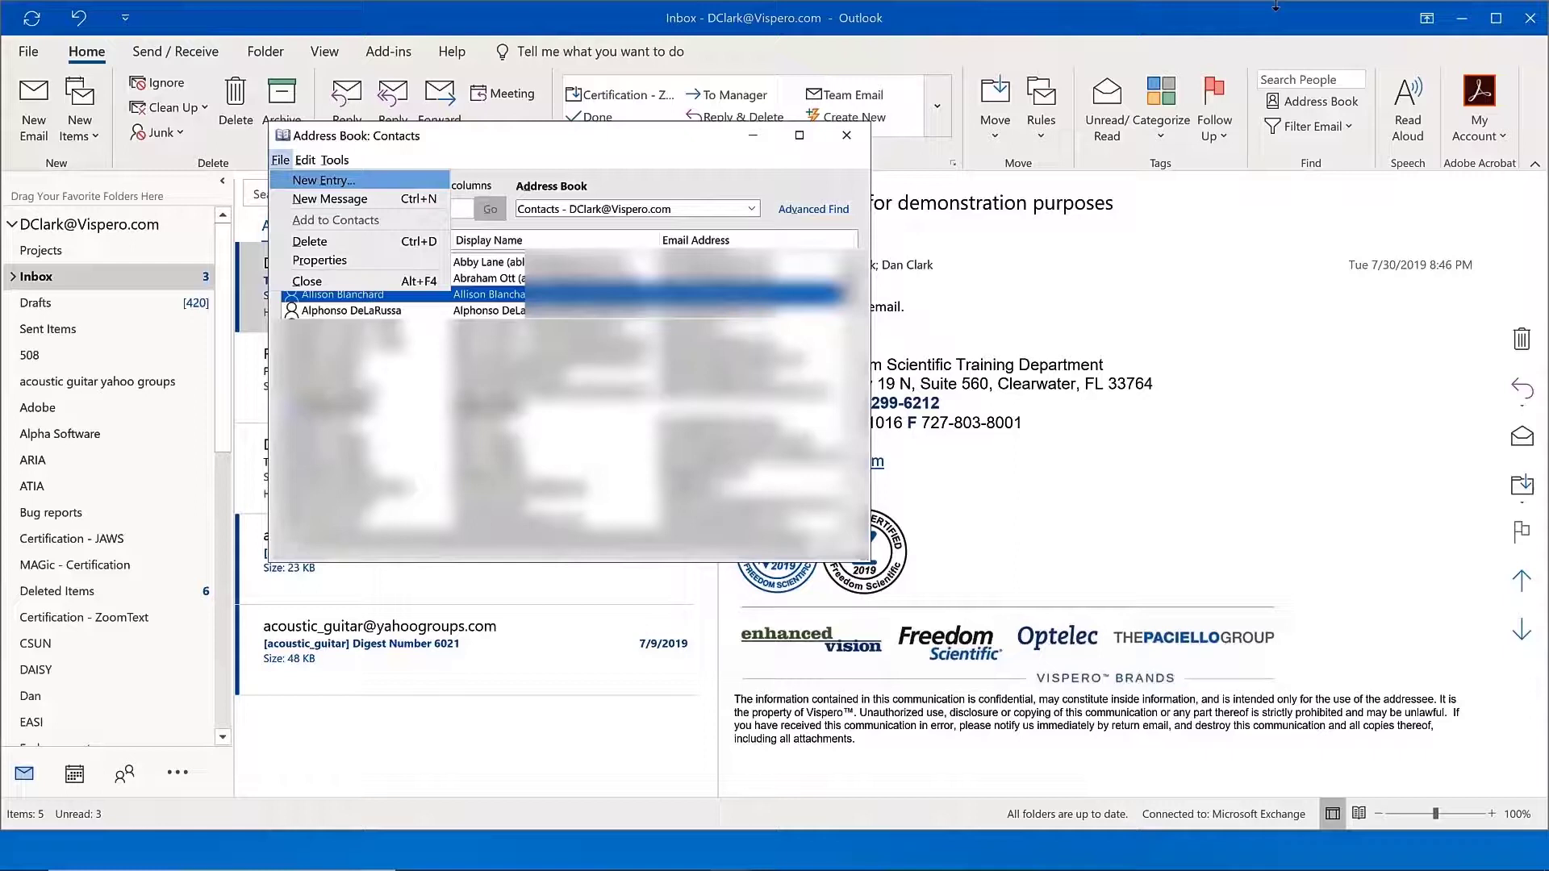
pyautogui.press('Down')
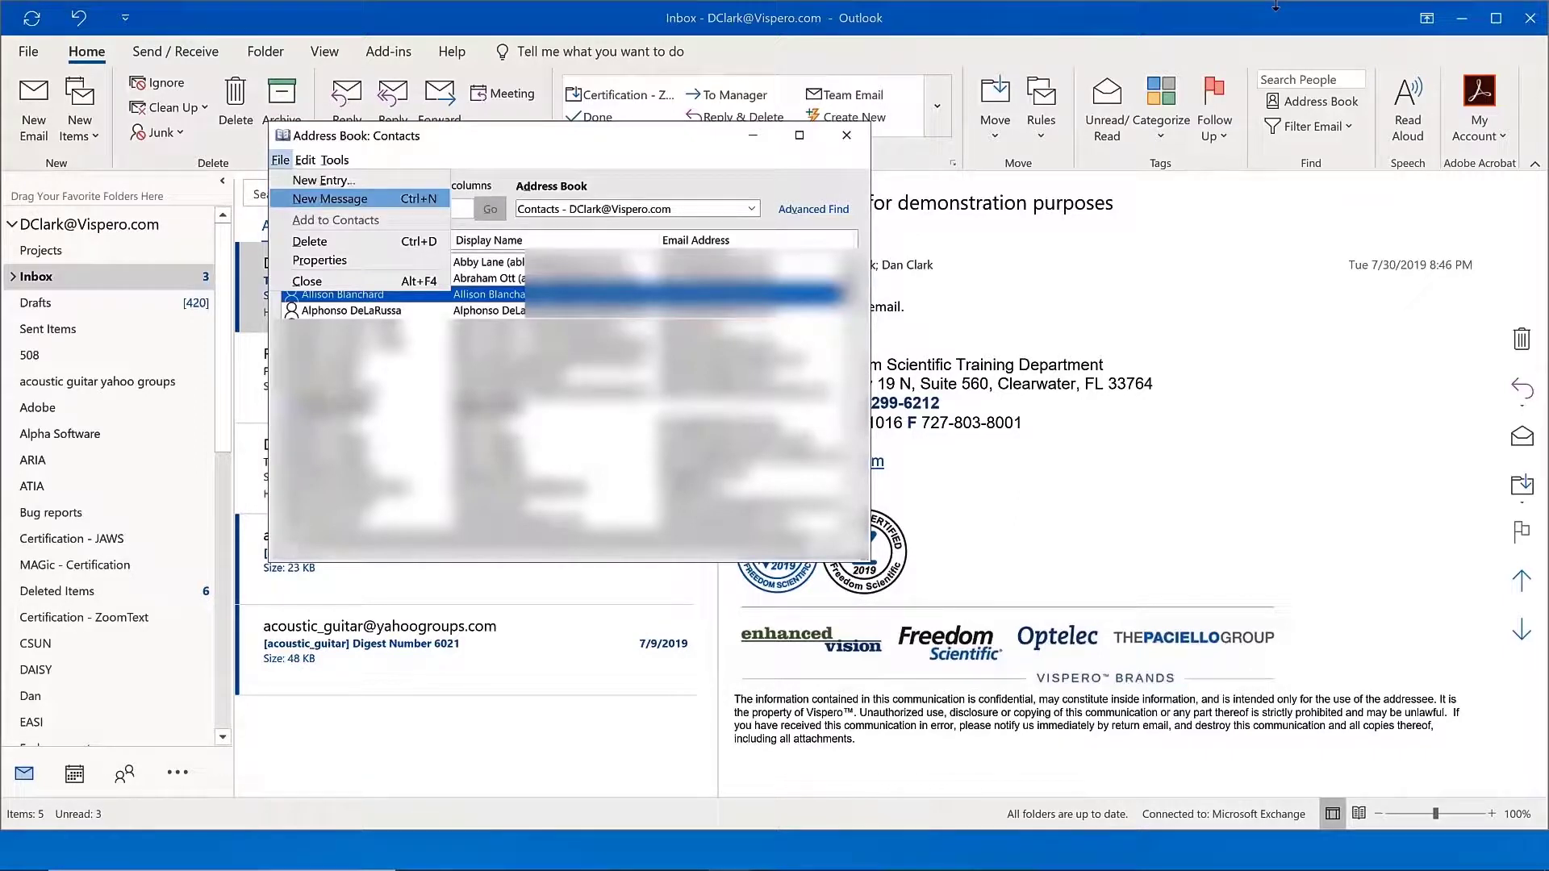
pyautogui.press('Down')
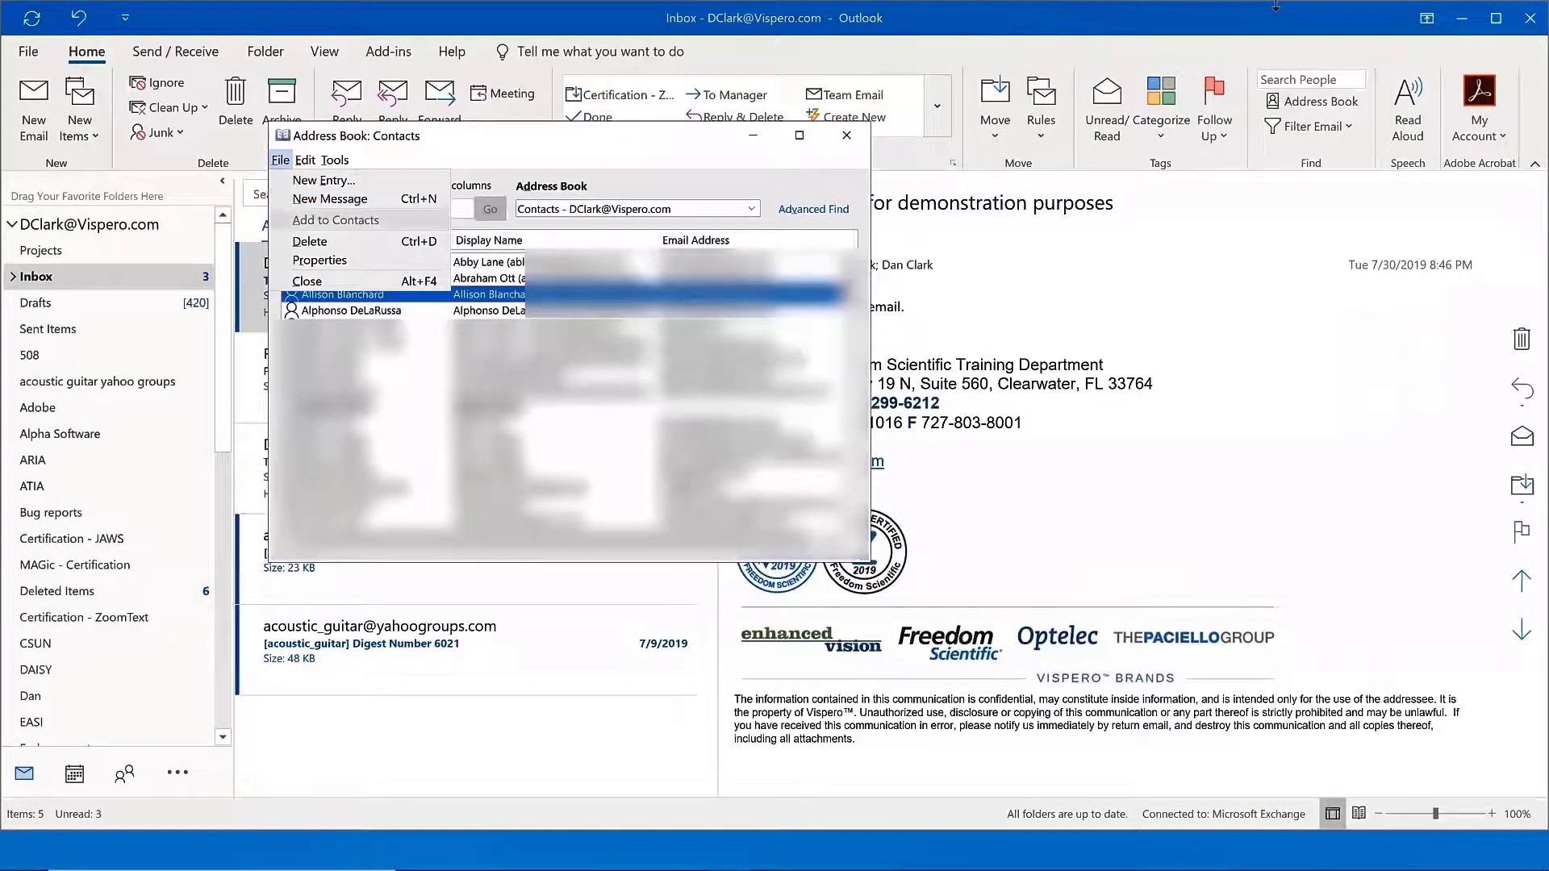
pyautogui.press('Down')
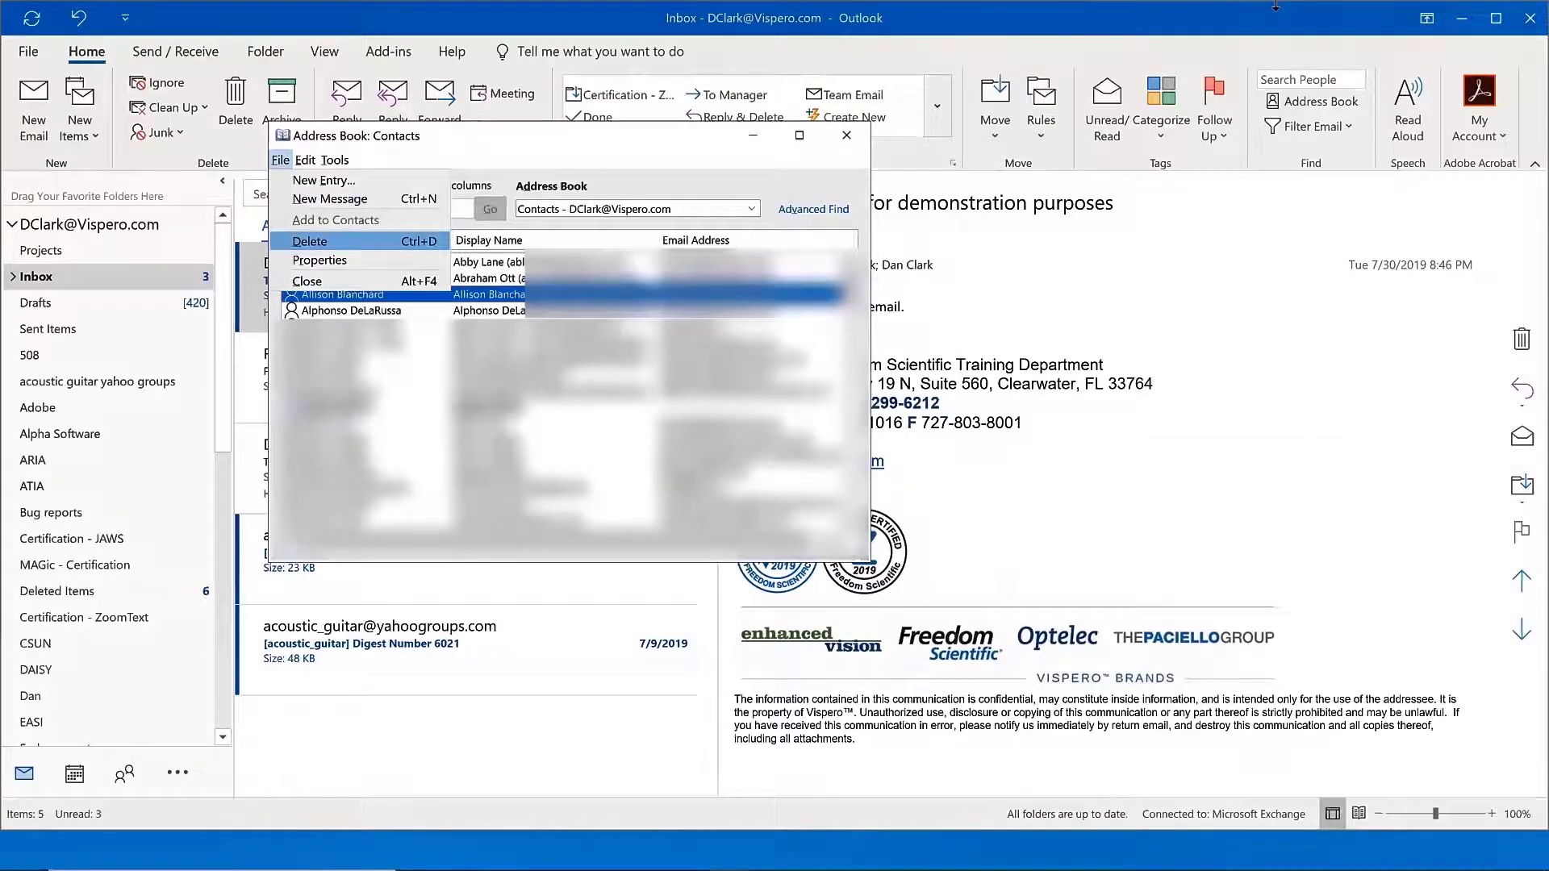
pyautogui.press('Down')
pyautogui.press('Down')
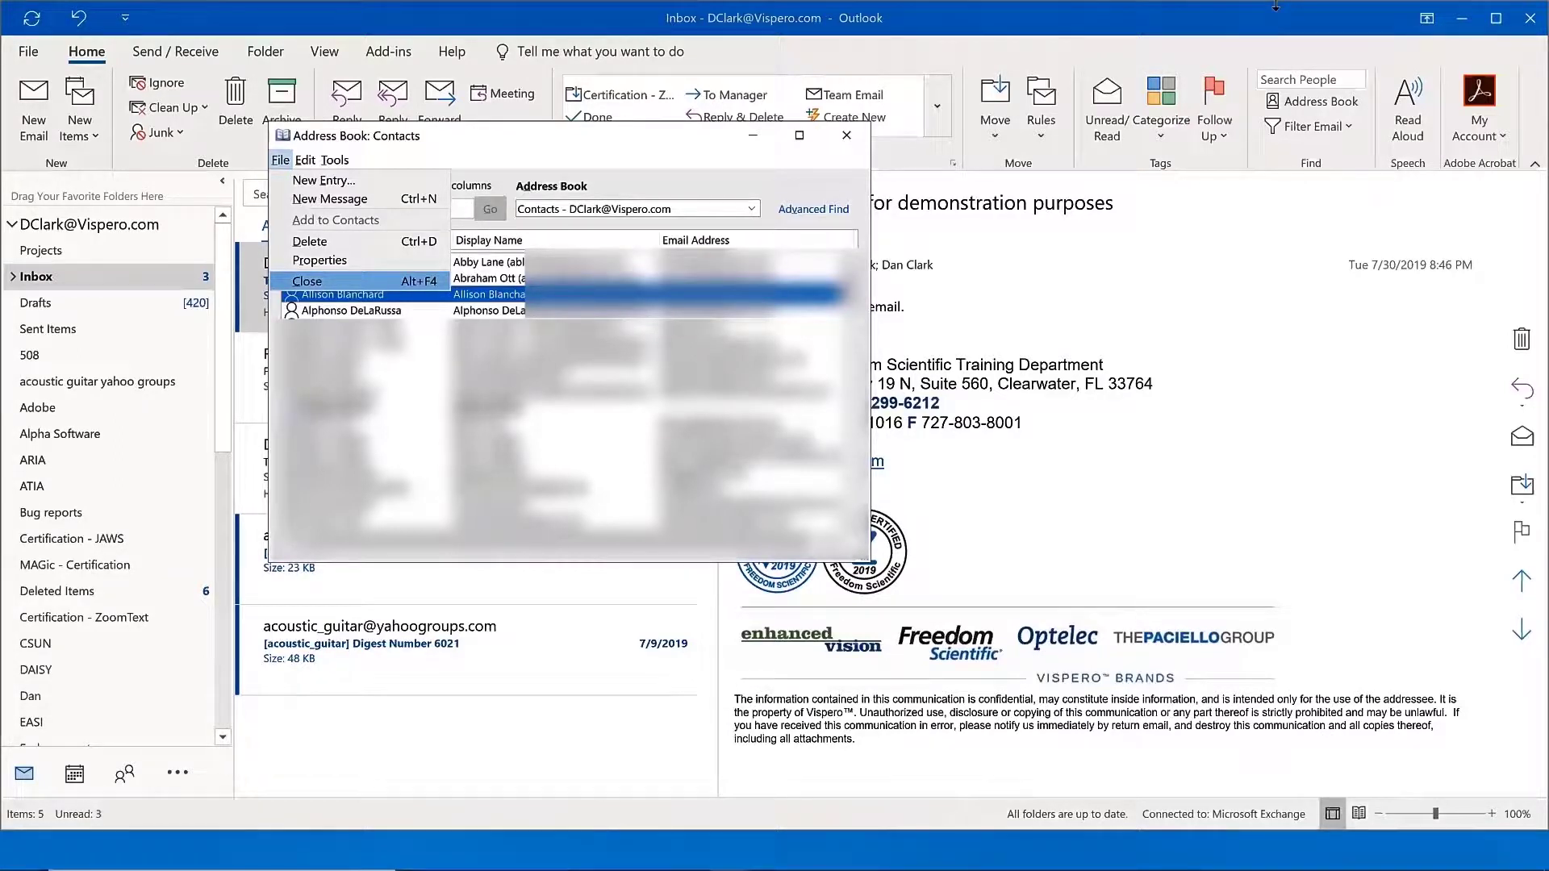
pyautogui.press('Down')
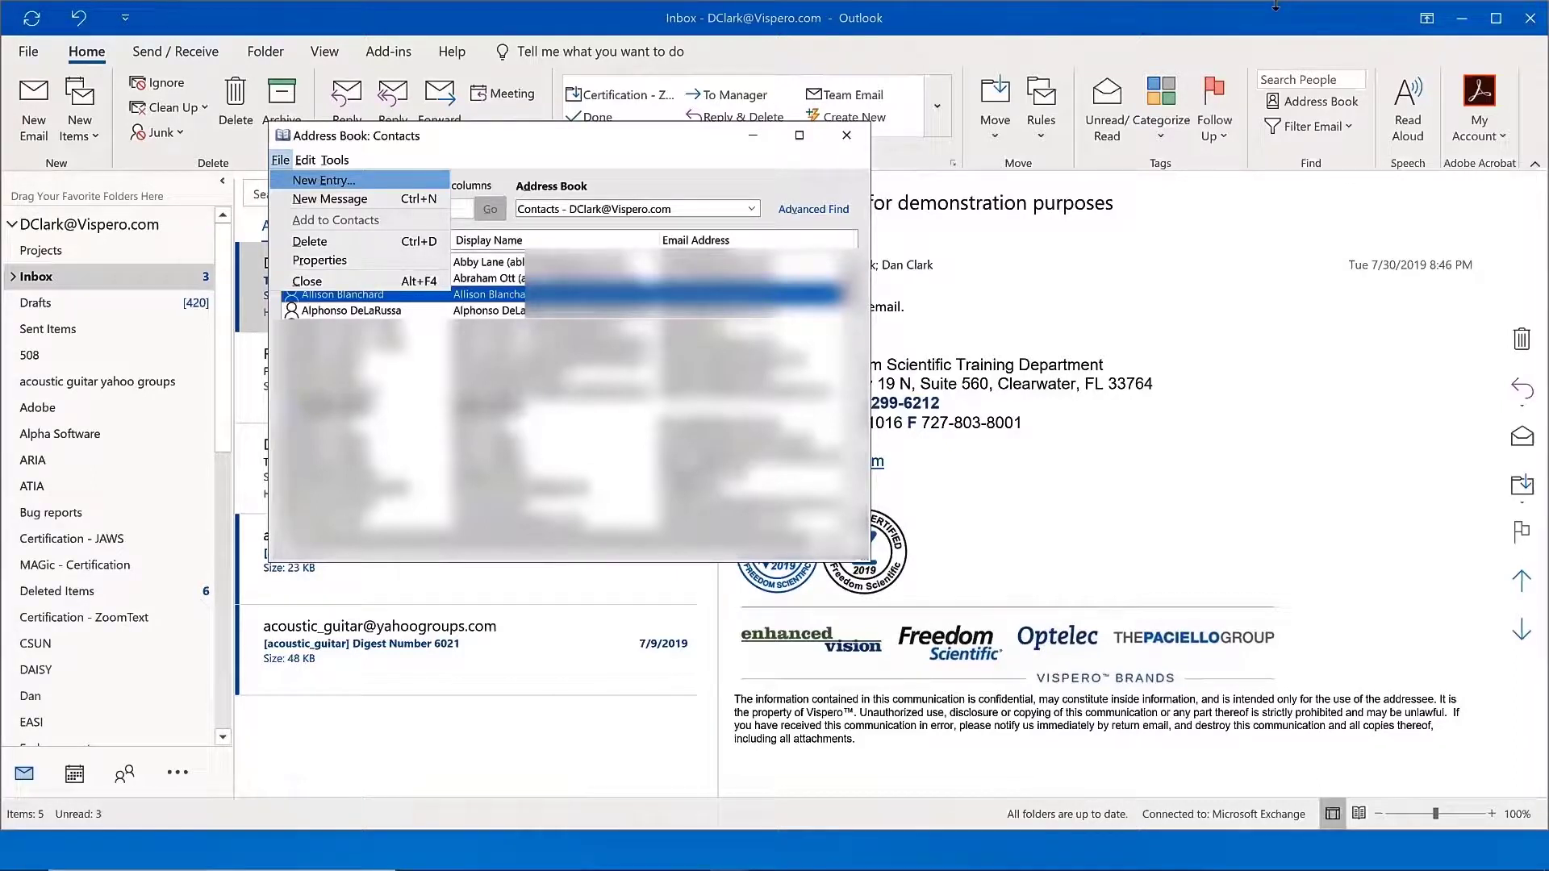
# - Choose New Entry so the entry-type dialog appears with New Contact selected
pyautogui.press('Return')
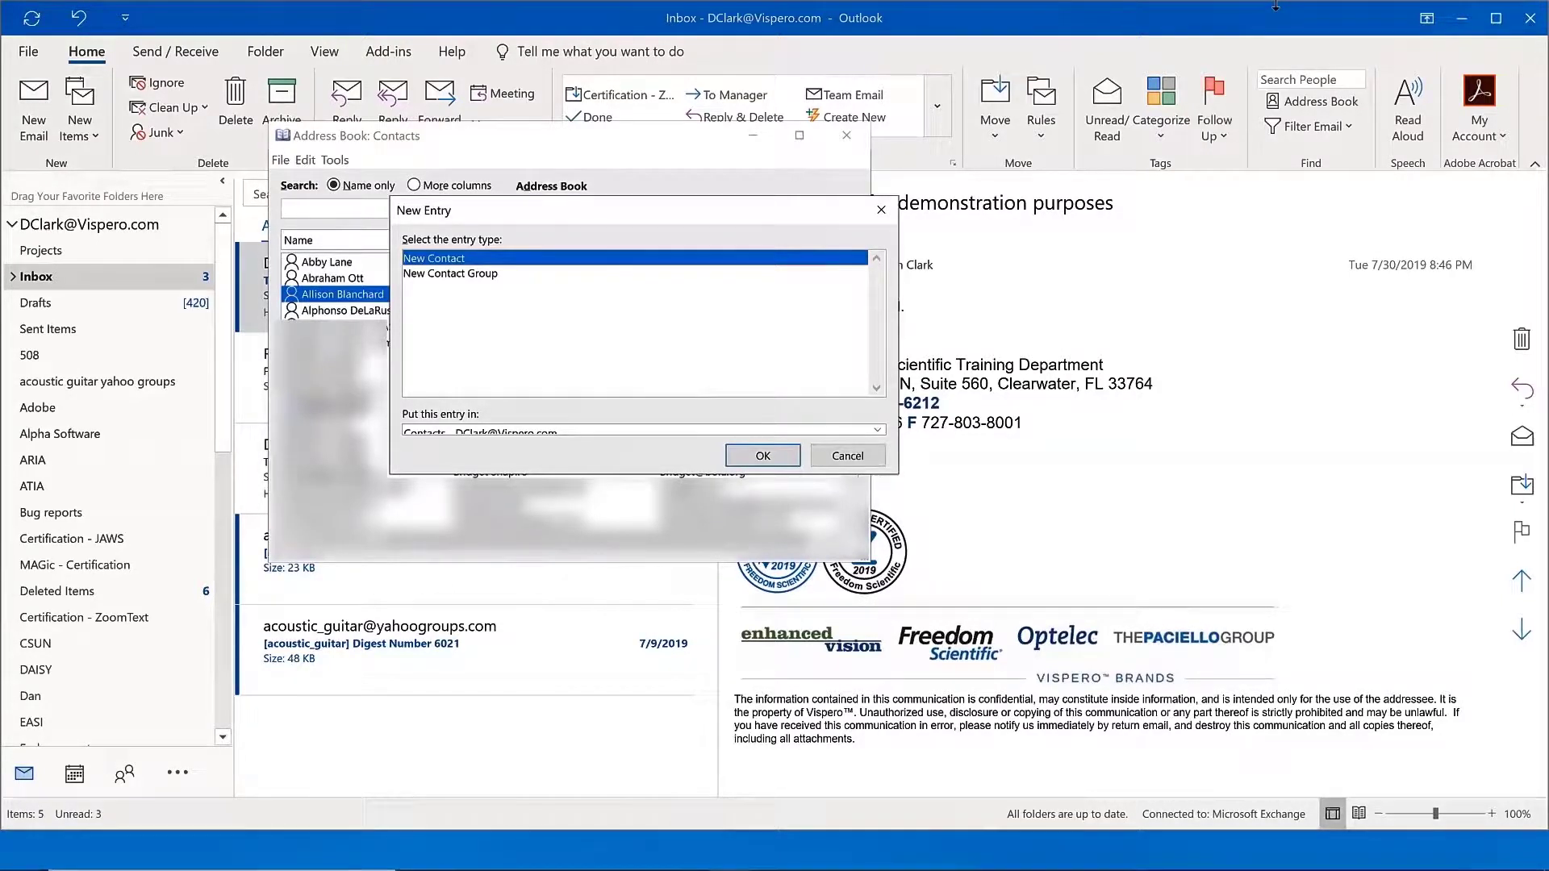
pyautogui.press('Return')
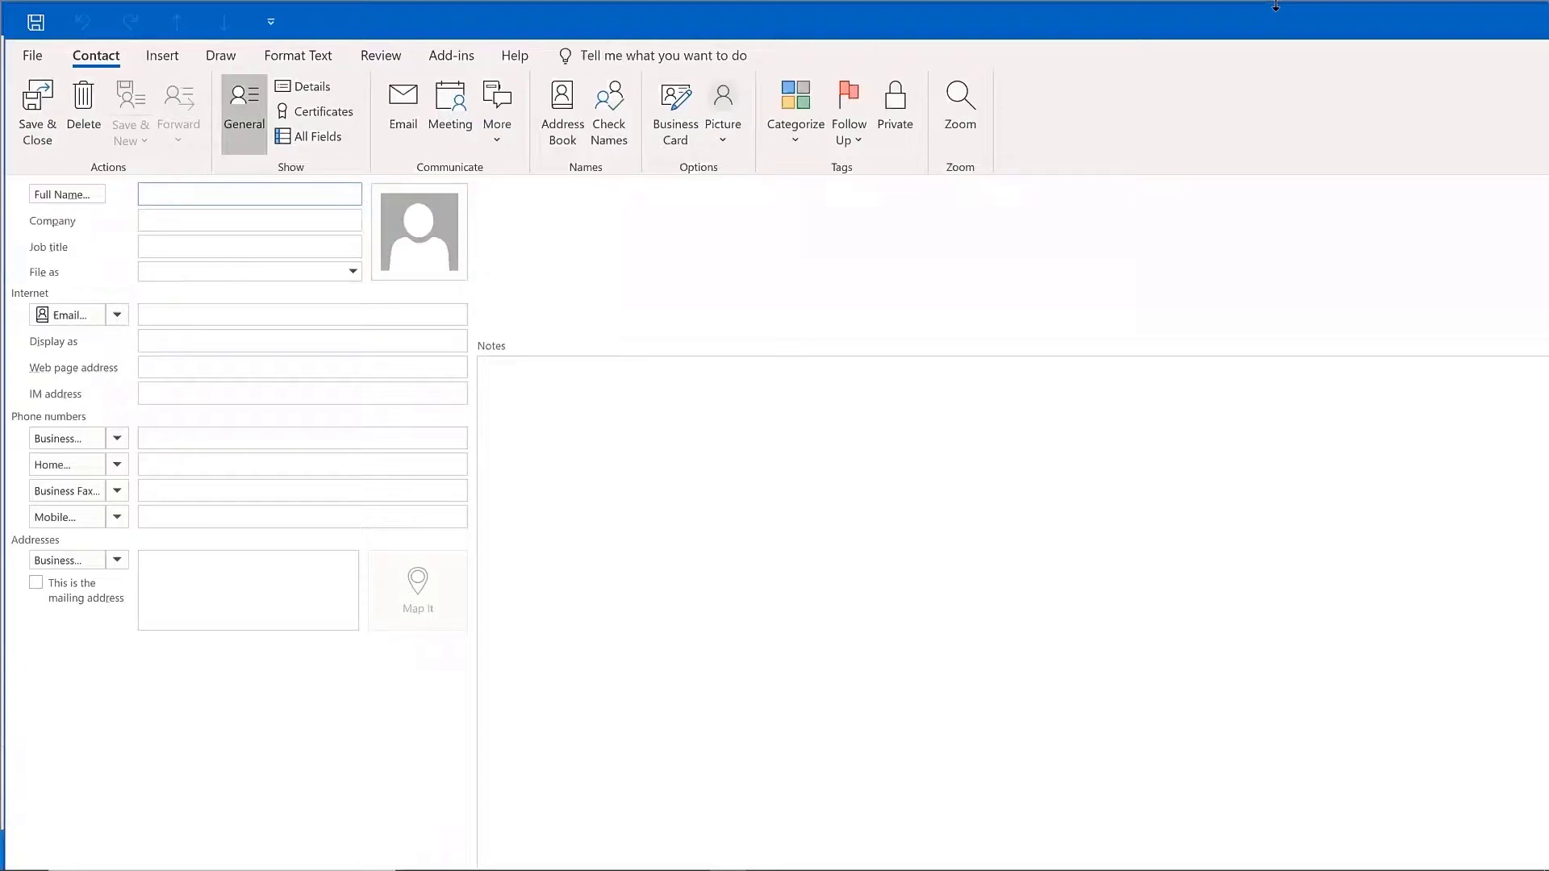
# - Jump to the Email field via the JAWS form field list
pyautogui.press('Insert+F5')
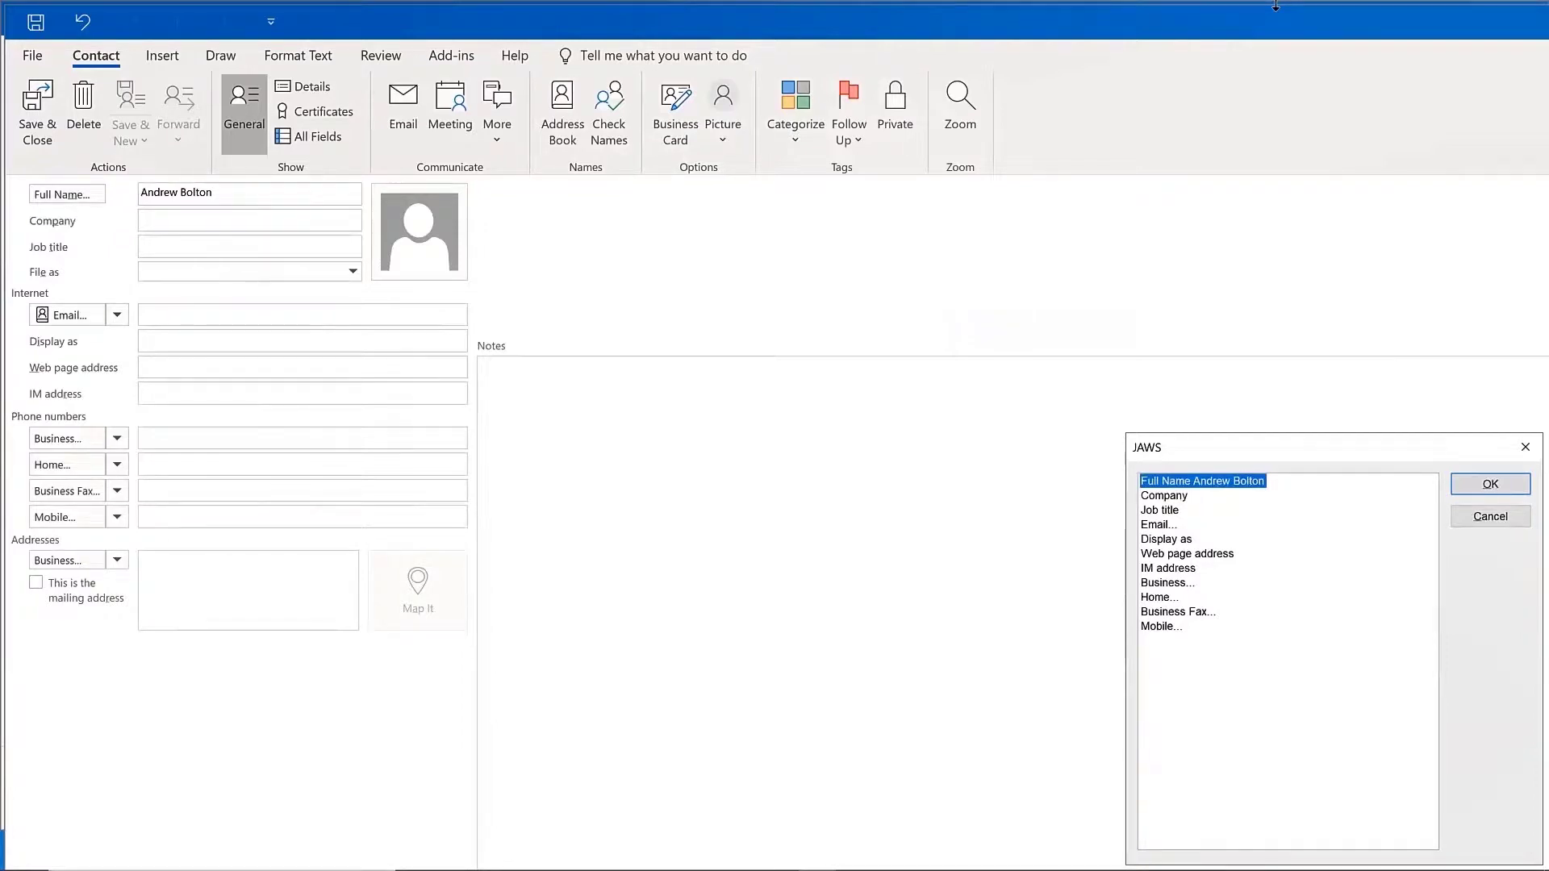
pyautogui.press('e')
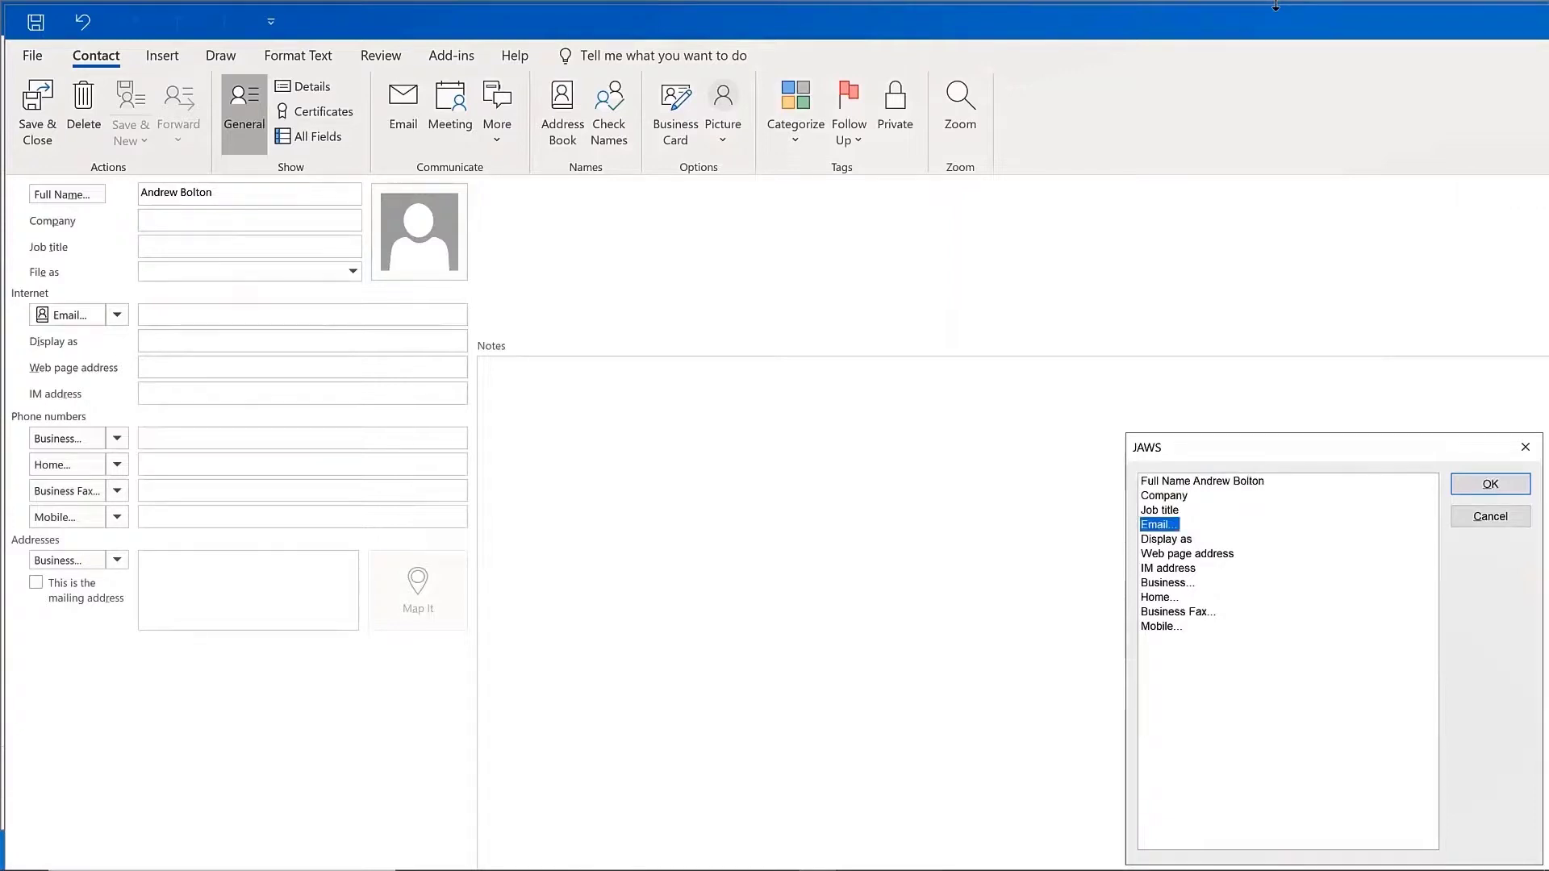
pyautogui.press('Return')
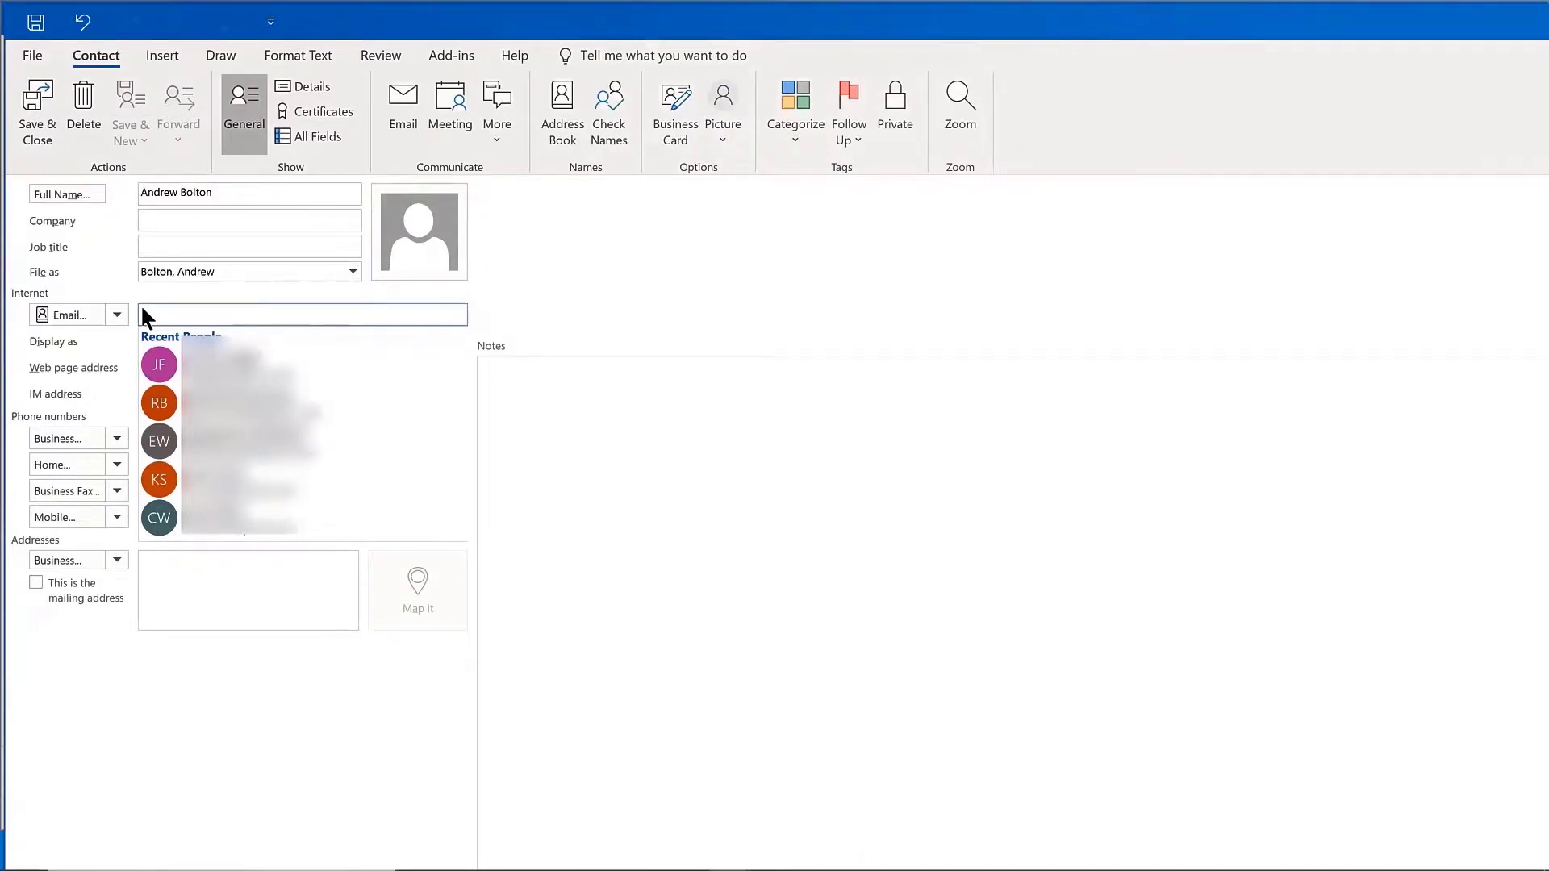
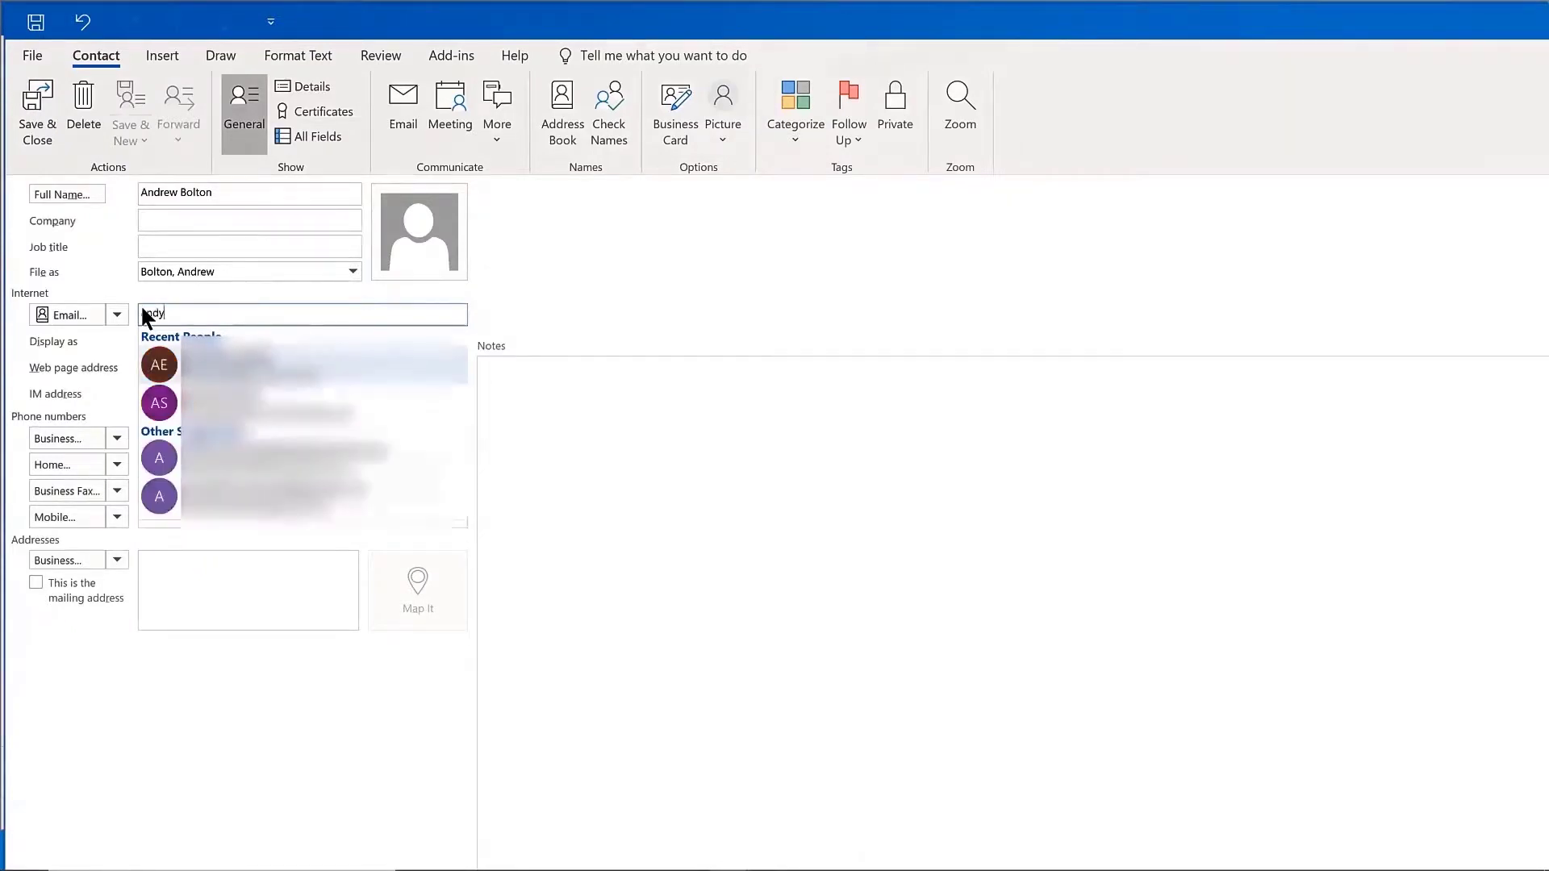
pyautogui.write('...')
pyautogui.press('Tab')
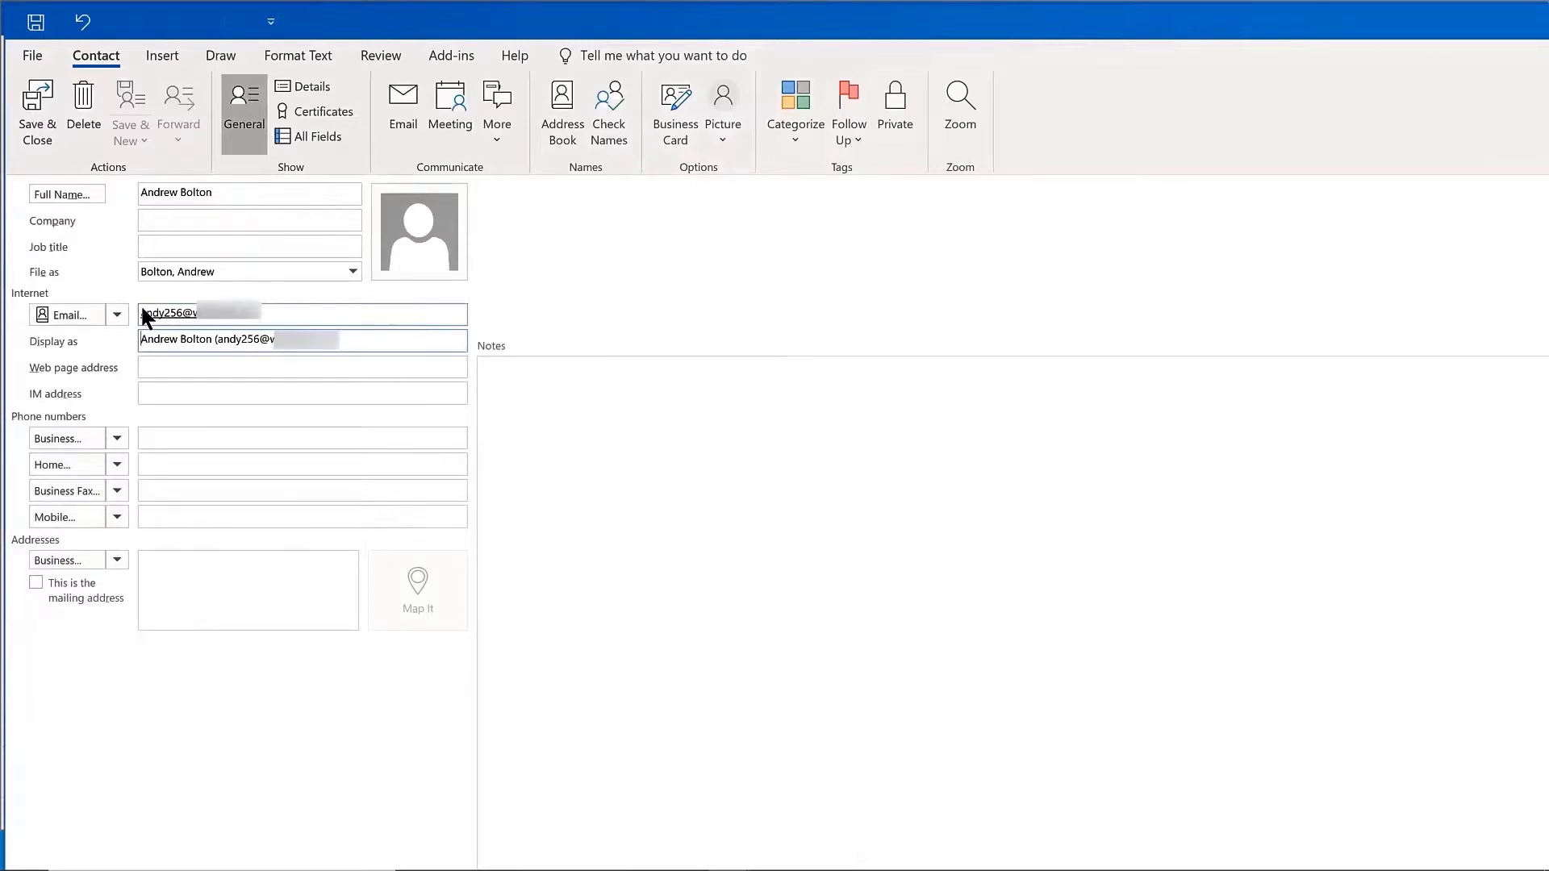
pyautogui.hotkey('alt', 's')
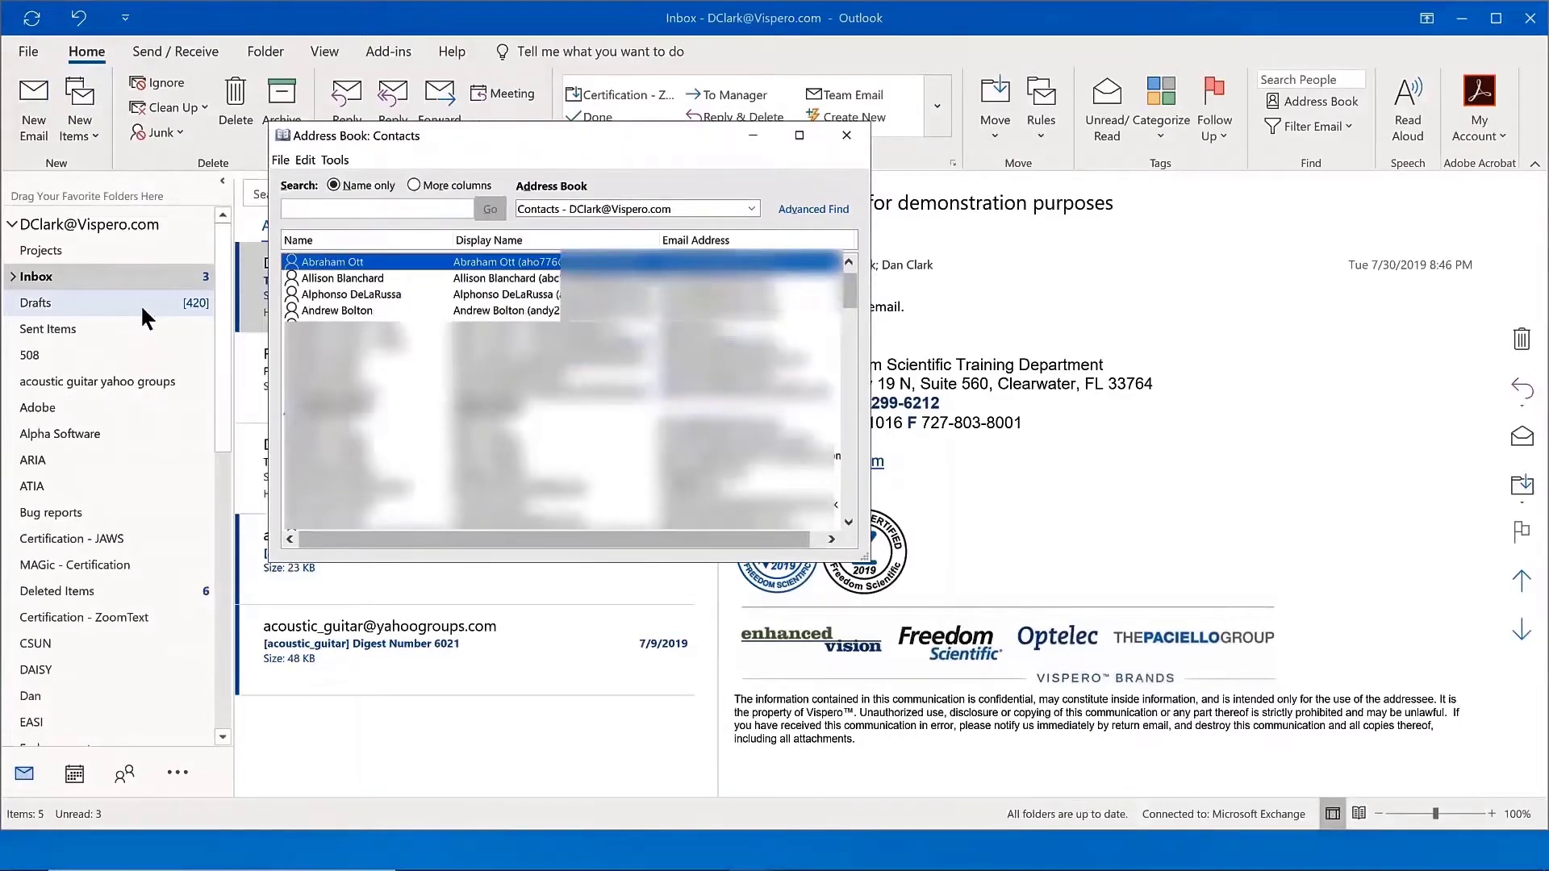
pyautogui.press('Down')
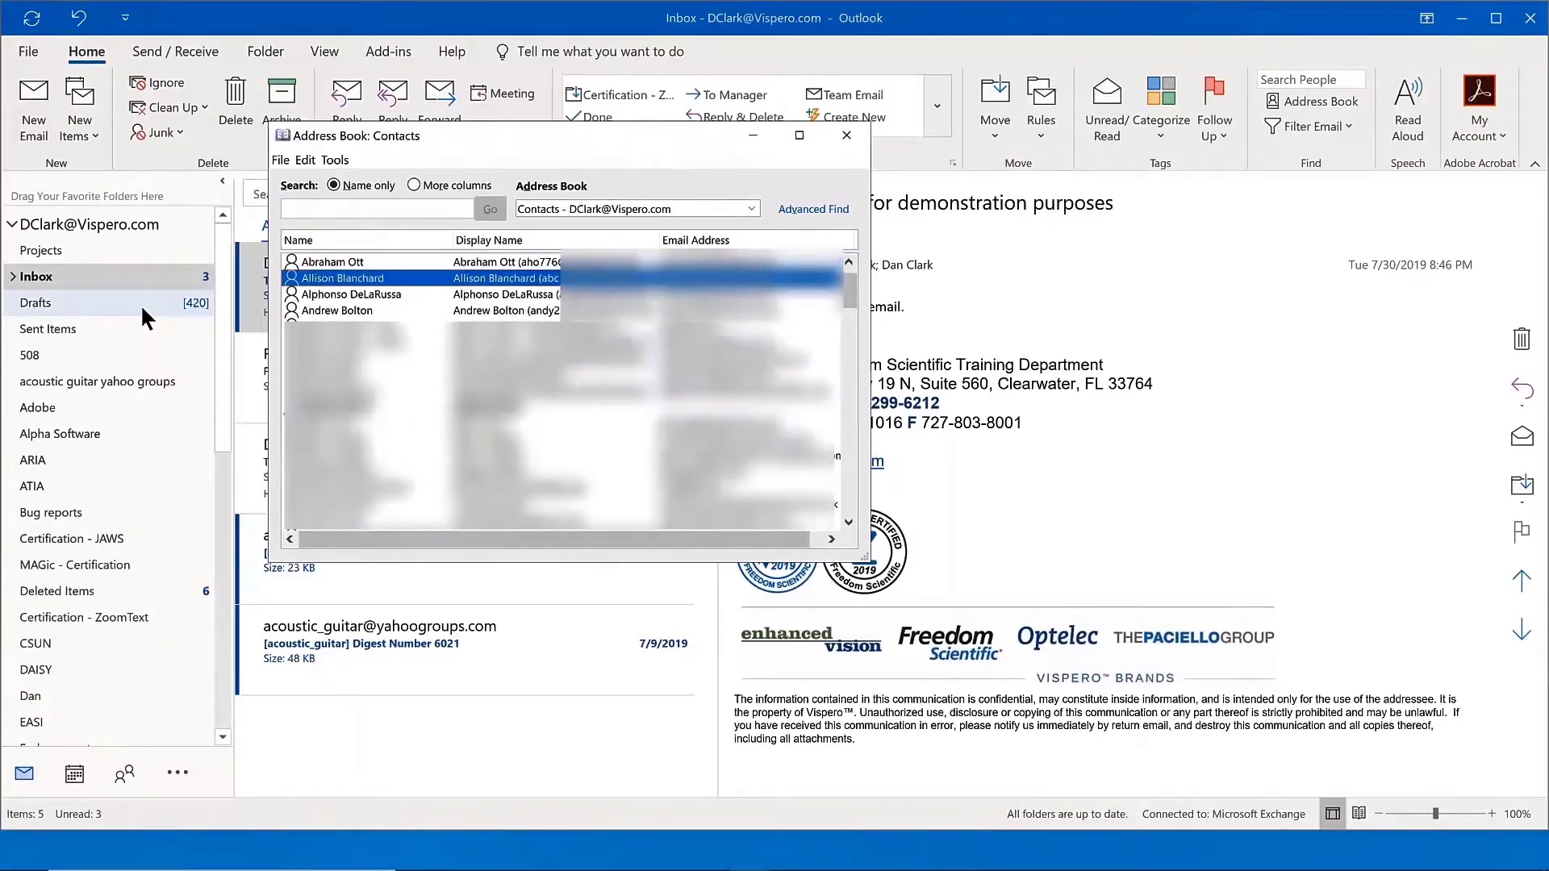
pyautogui.press('Down')
pyautogui.press('Down')
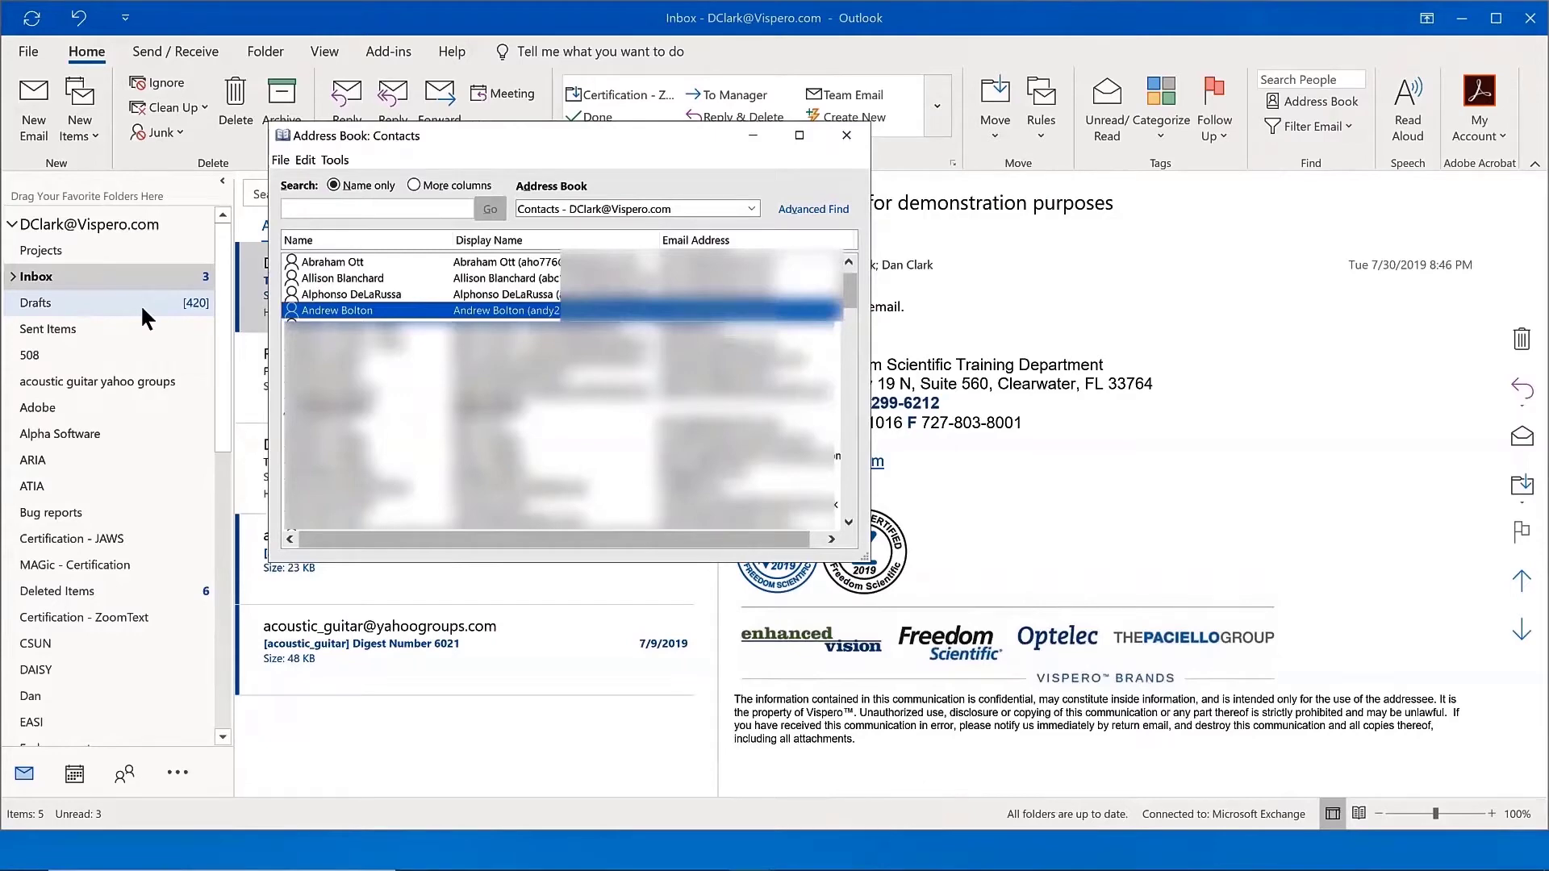
# - Dismiss the Address Book and return to the Inbox
pyautogui.press('Escape')
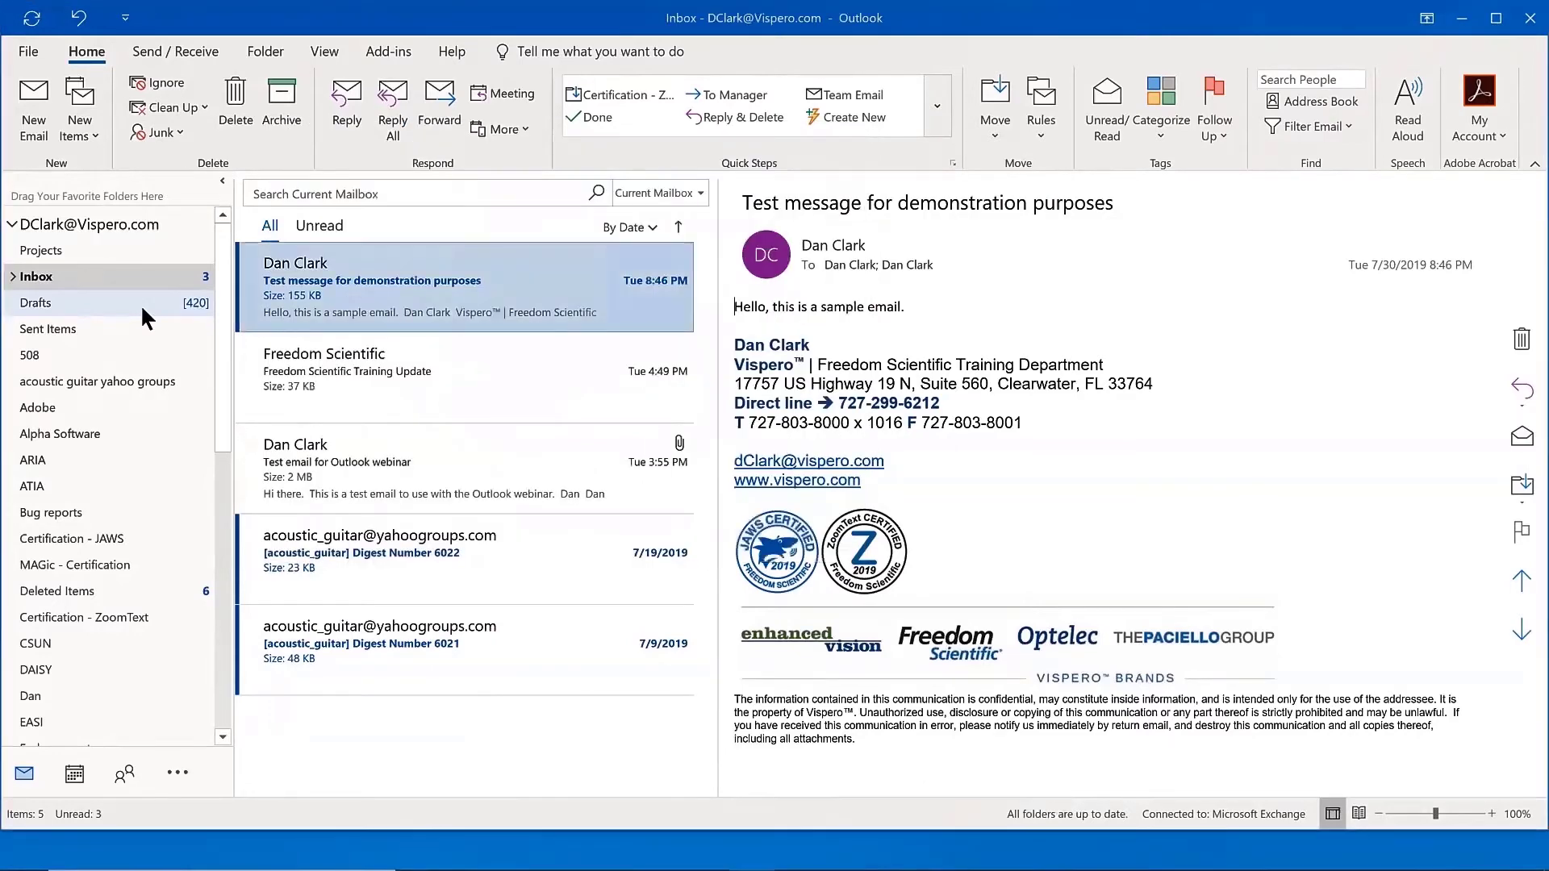